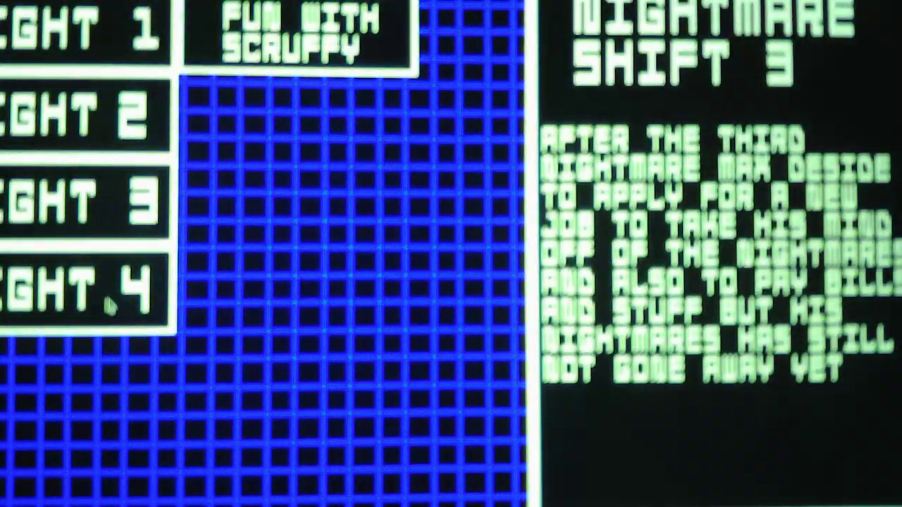
left_click(139, 308)
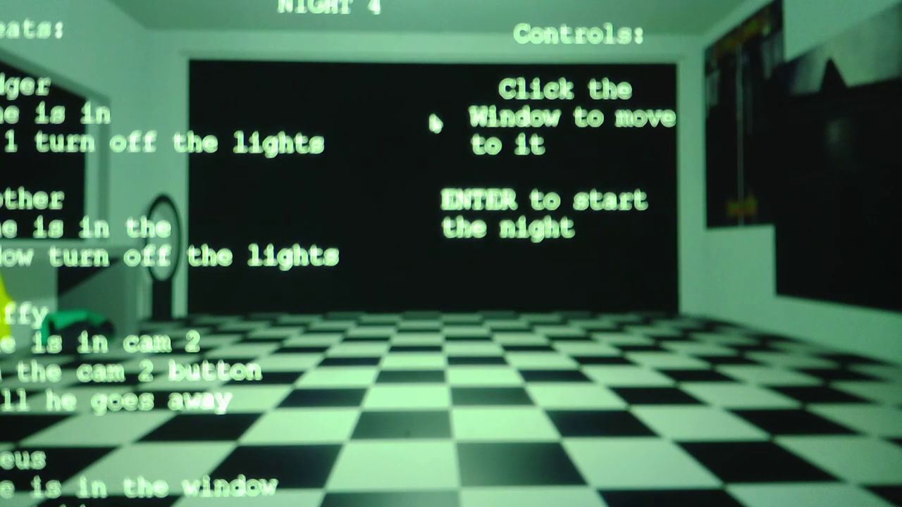
key("Return")
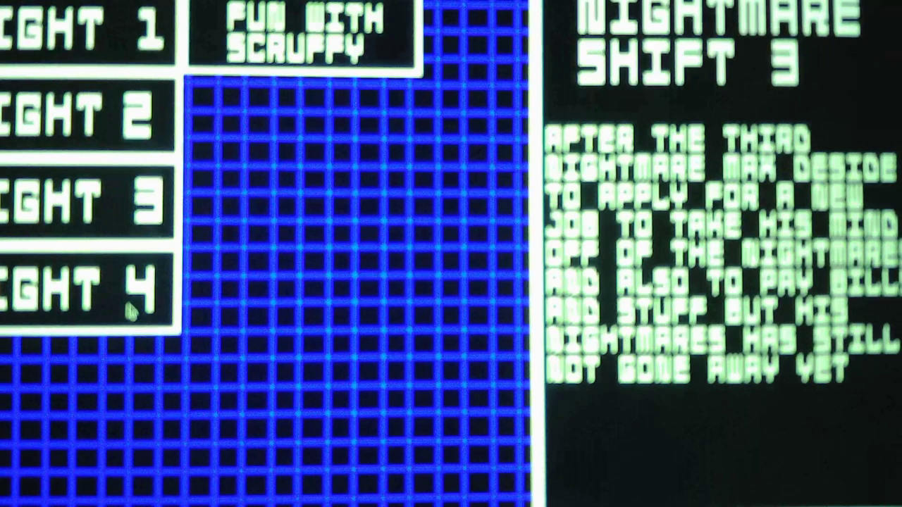
mouse_move(85, 288)
left_click(133, 306)
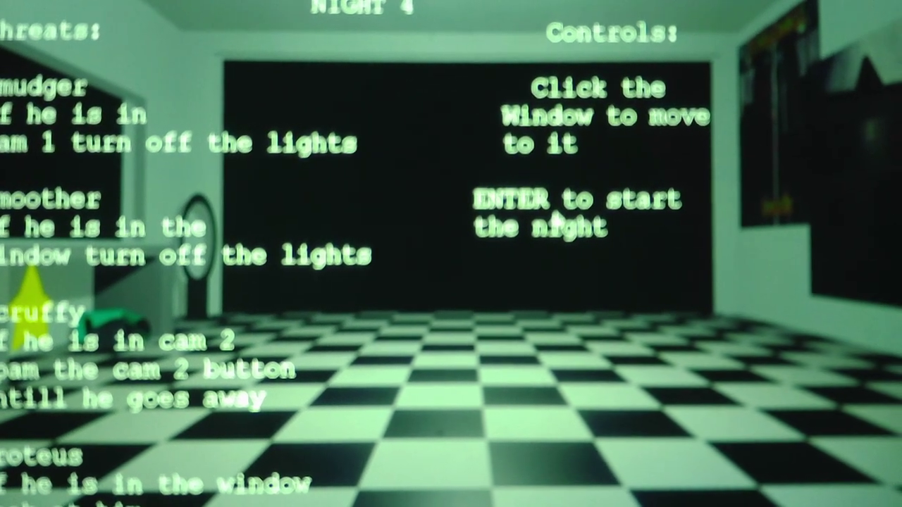
key("Return")
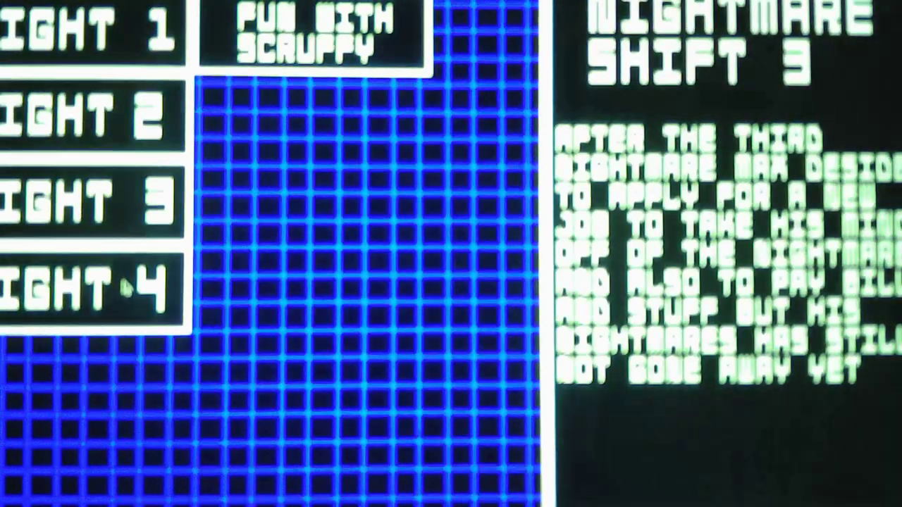
left_click(124, 286)
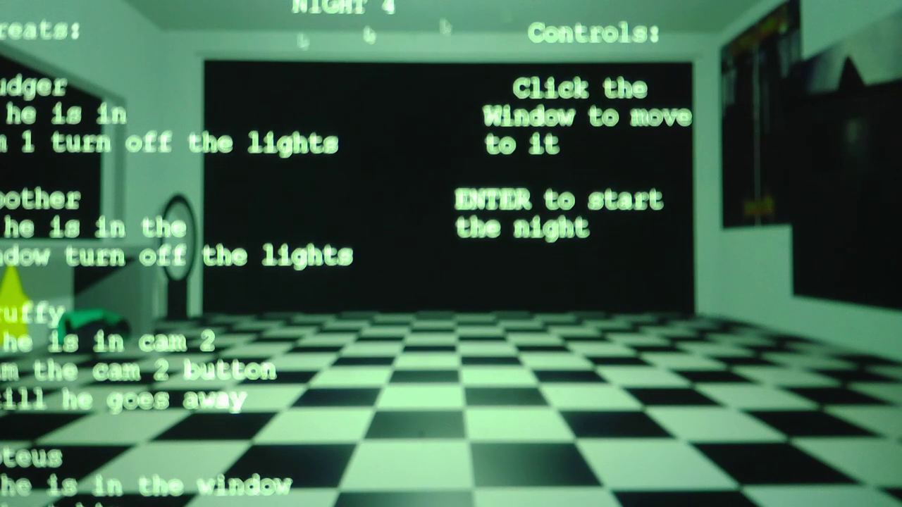
key("Return")
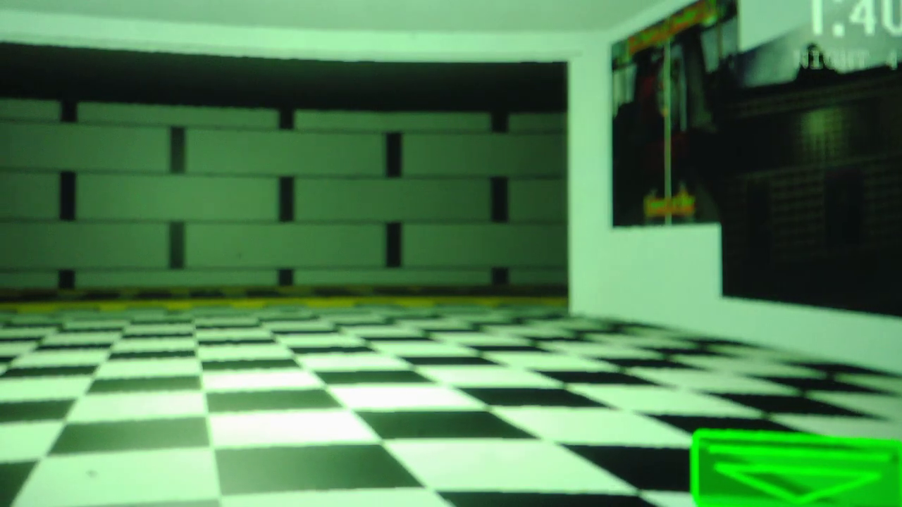
key("space")
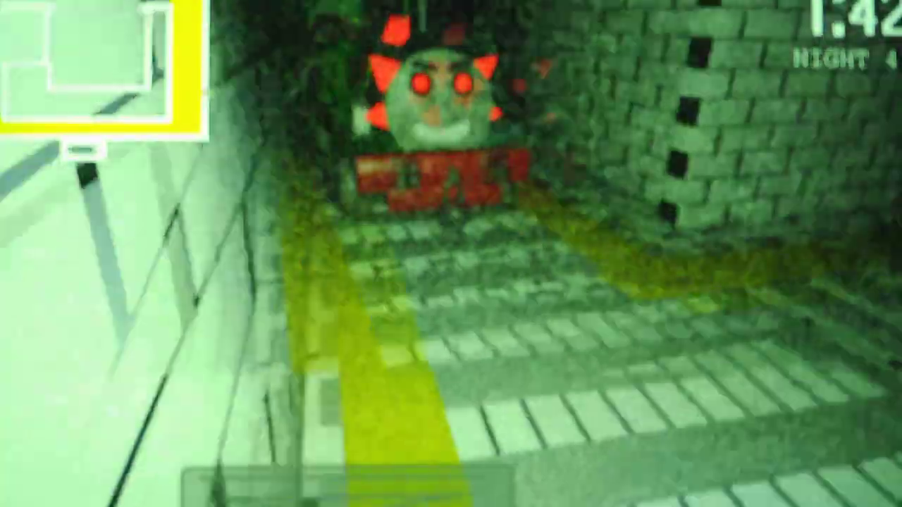